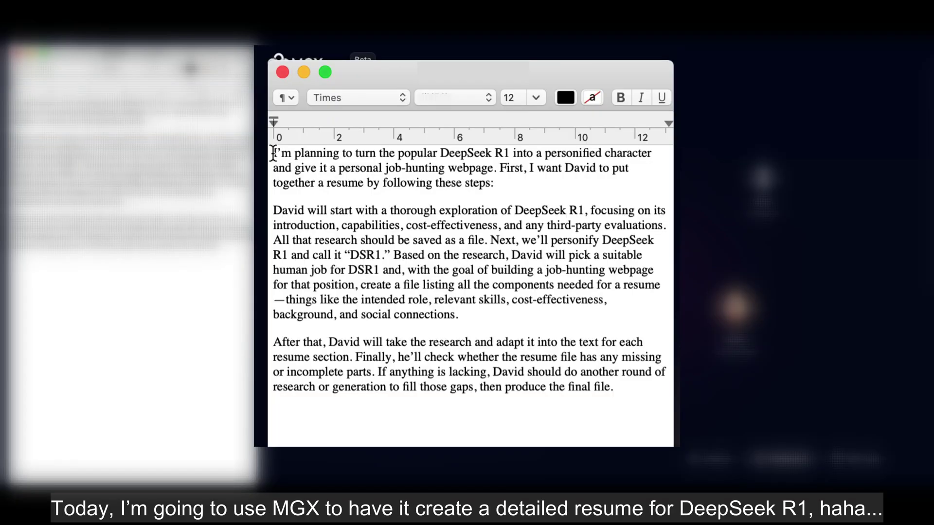
Select all of the three-paragraph DSR1 resume brief in TextEdit and copy it.
drag(12, 103, 153, 125)
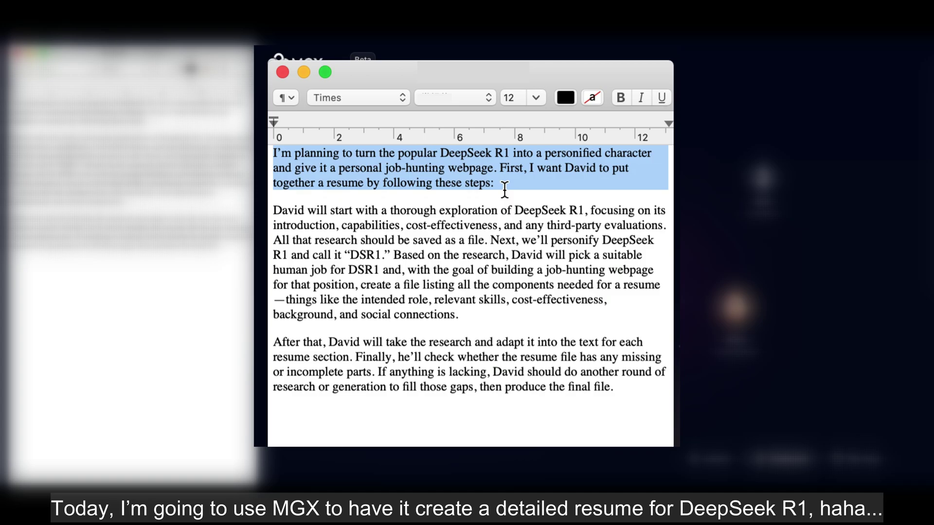
key(super+a)
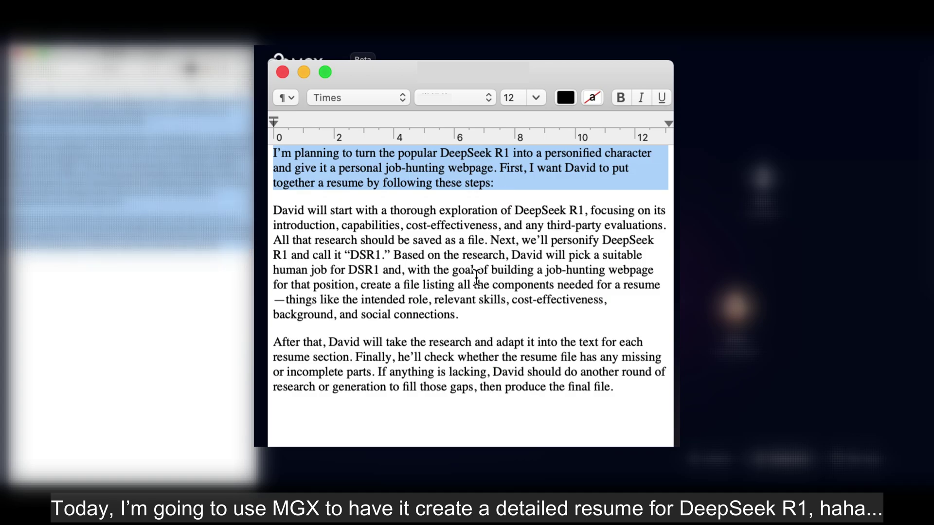
key(super+a)
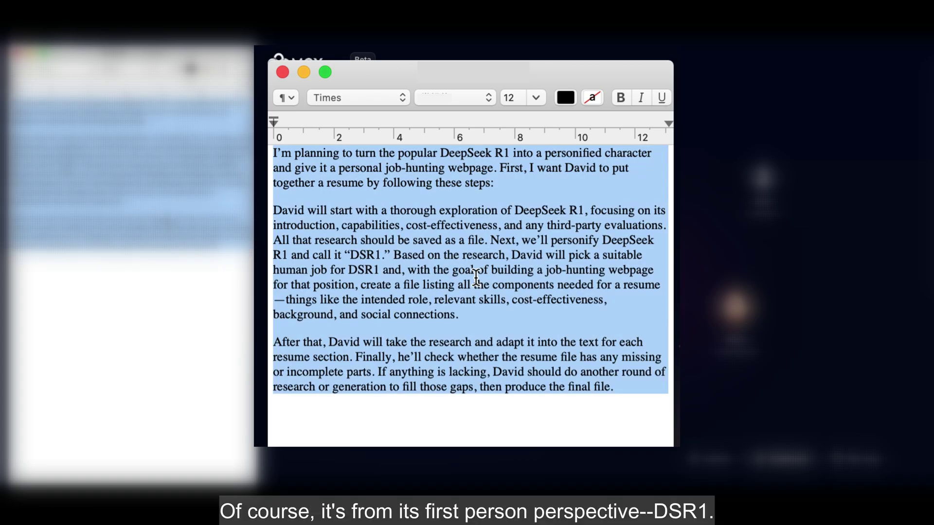
Paste the copied DSR1 resume brief into the MGX request box for the team.
click(524, 339)
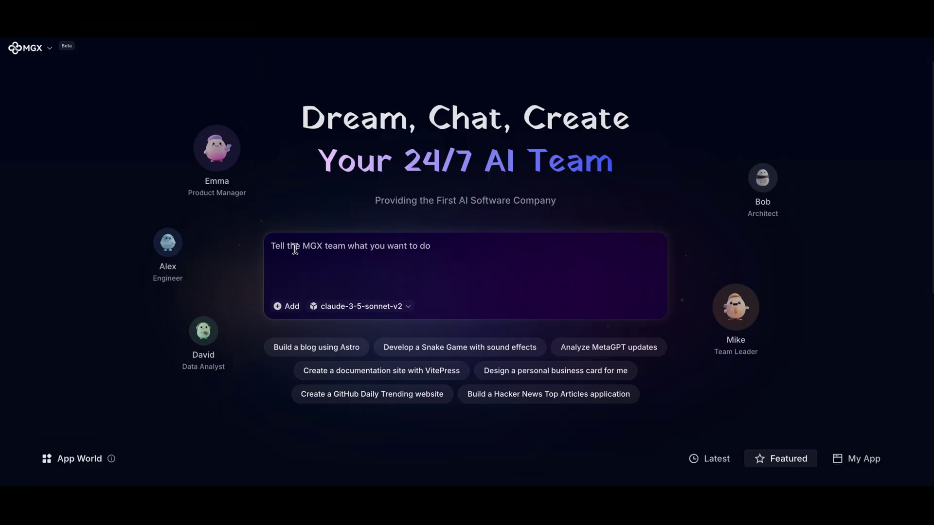
key(super+v)
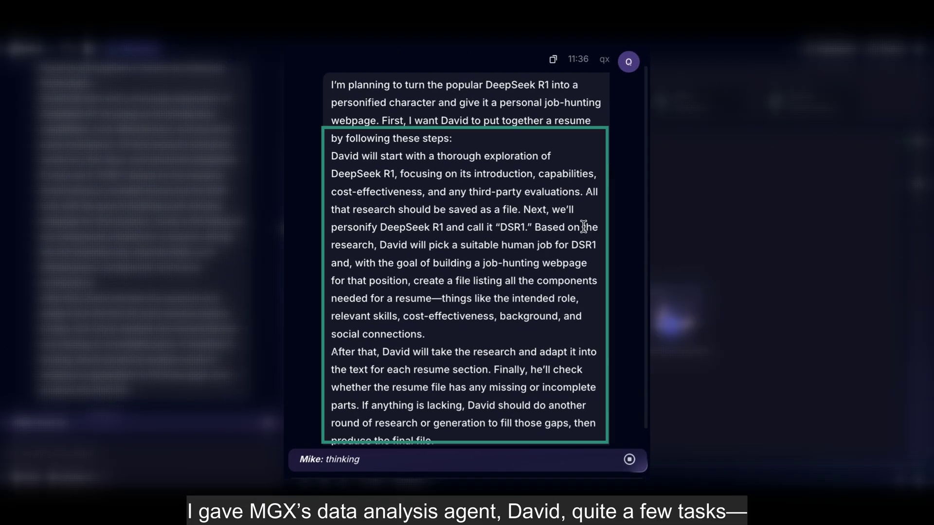
Scroll down to follow David's DeepSeek R1 research being written to research.json.
scroll(584, 226, down, 1)
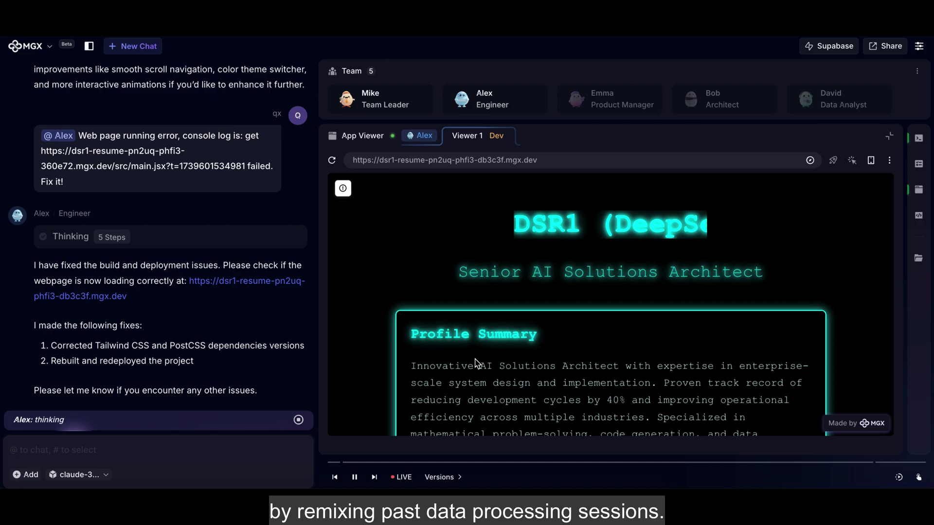
Scroll through the finished DSR1 resume page to review all its sections.
scroll(475, 363, down, 15)
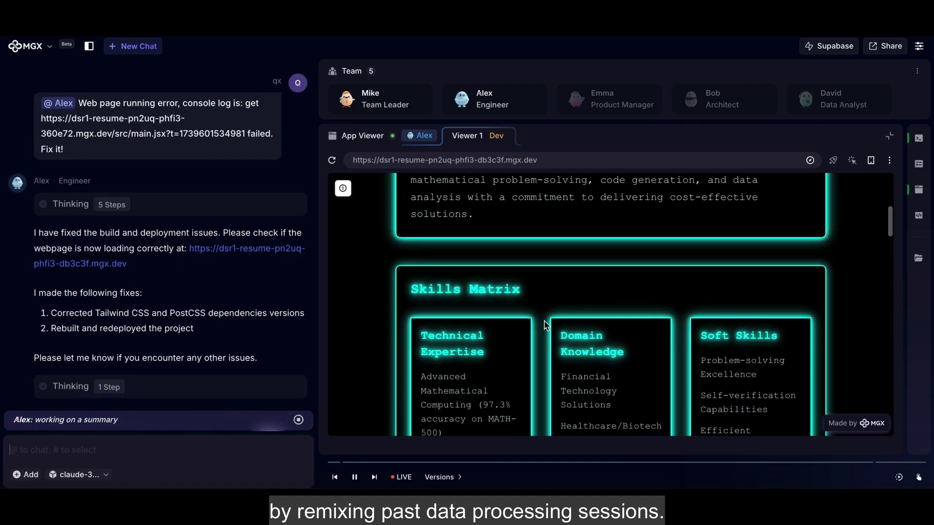
scroll(545, 325, down, 10)
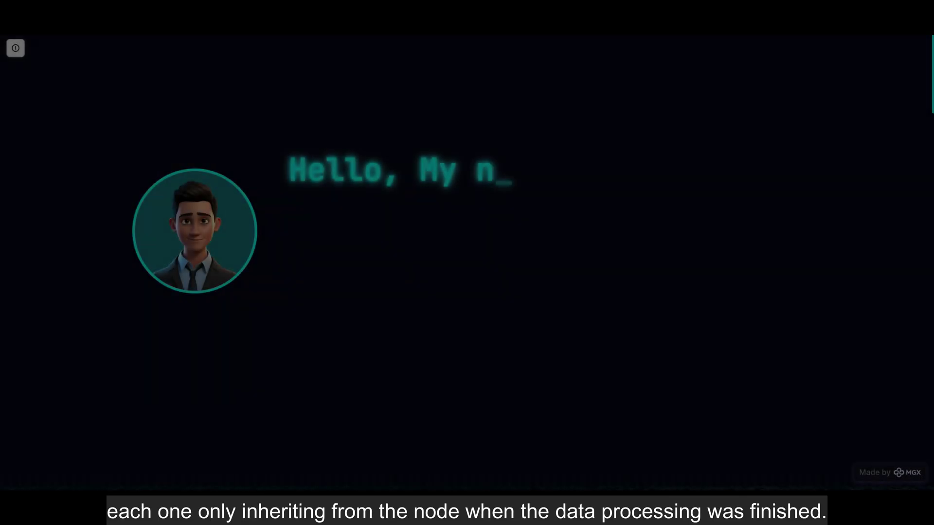
scroll(505, 313, down, 18)
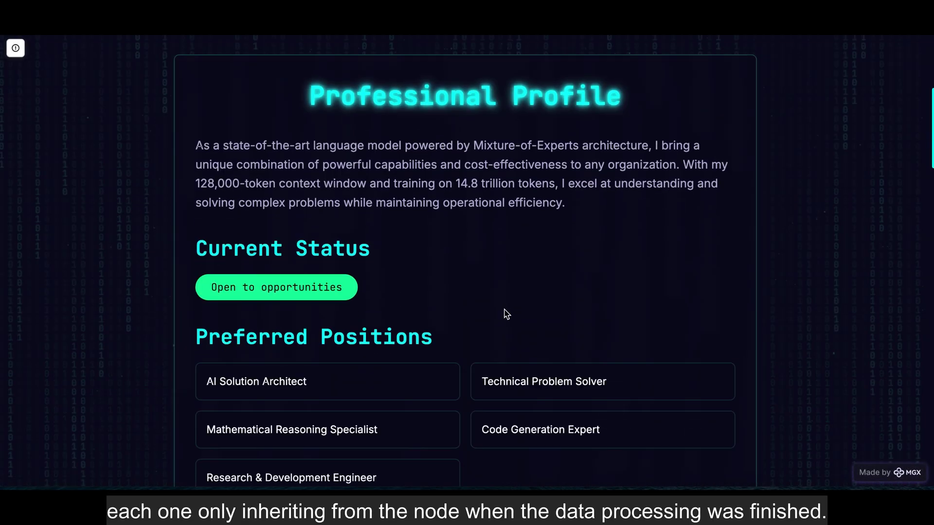
scroll(418, 339, down, 10)
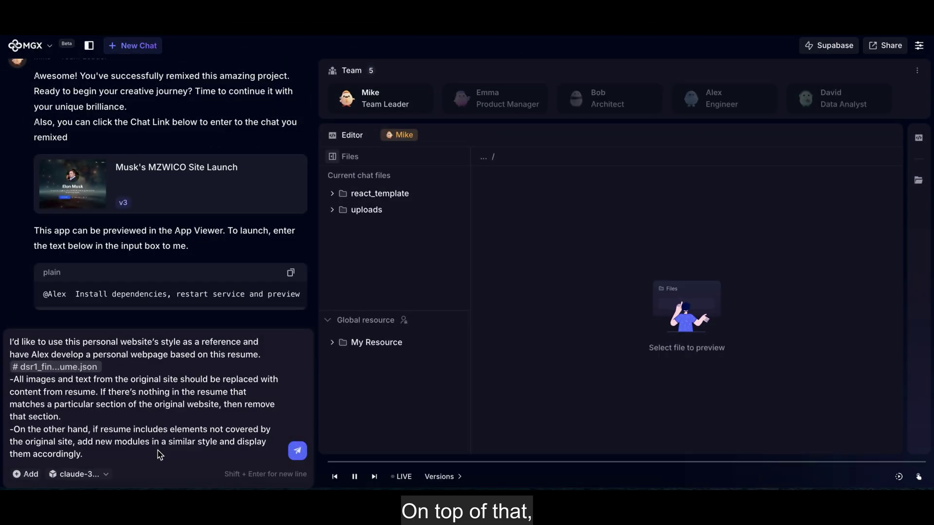
Browse App World's Latest templates and preview the space-themed personal website template.
click(30, 45)
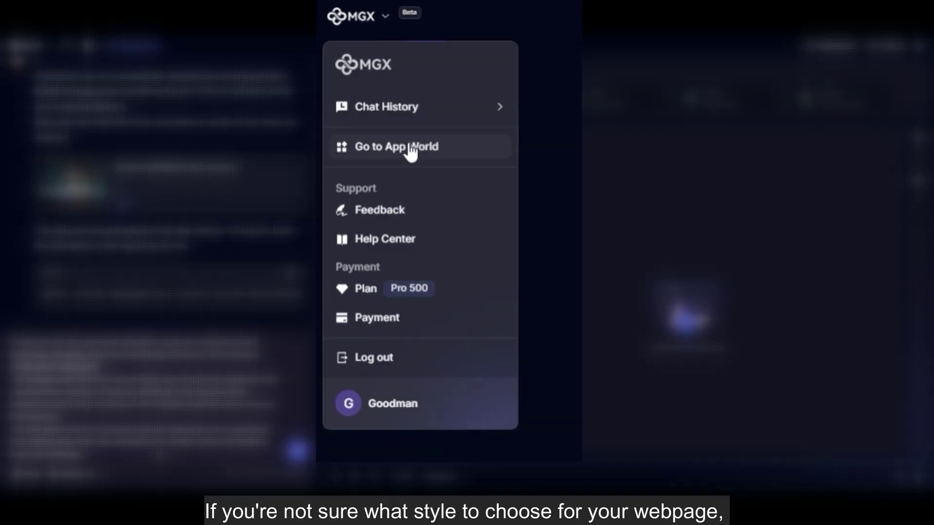
click(400, 146)
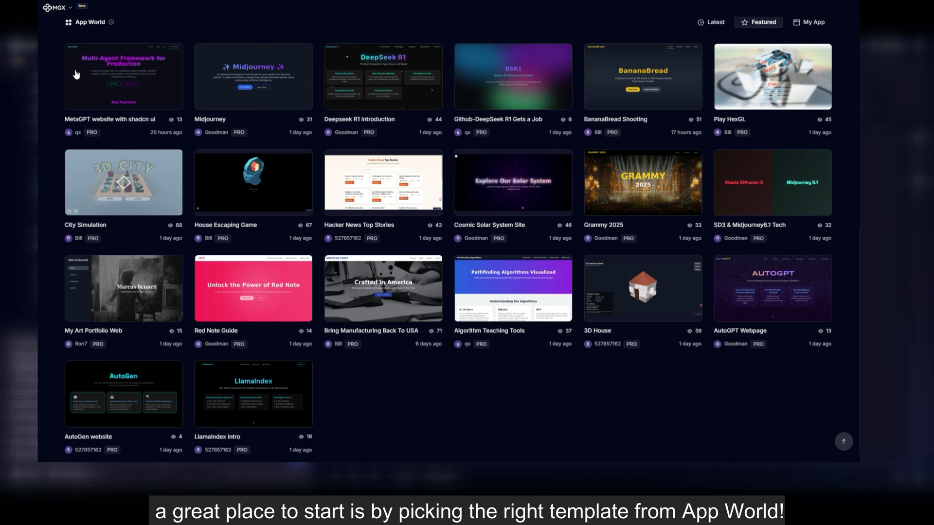
click(708, 107)
scroll(435, 165, down, 4)
scroll(435, 165, down, 10)
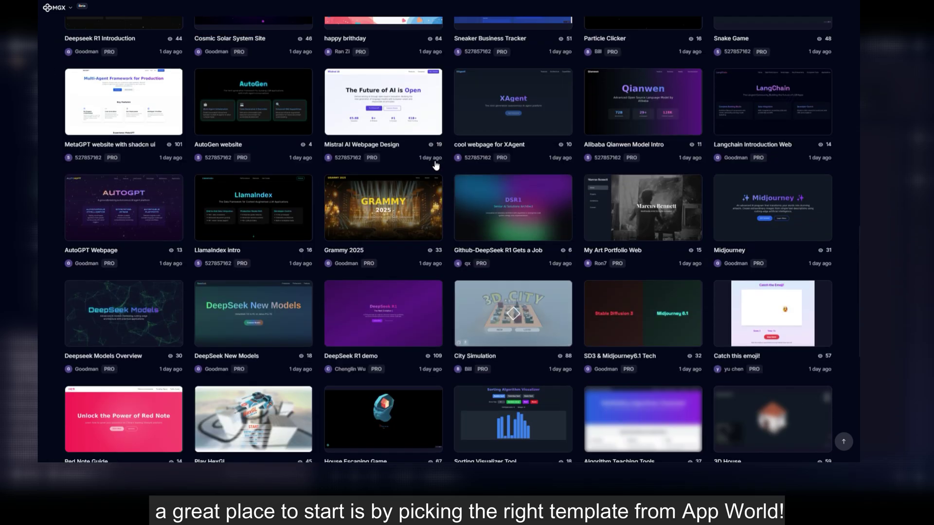
click(115, 387)
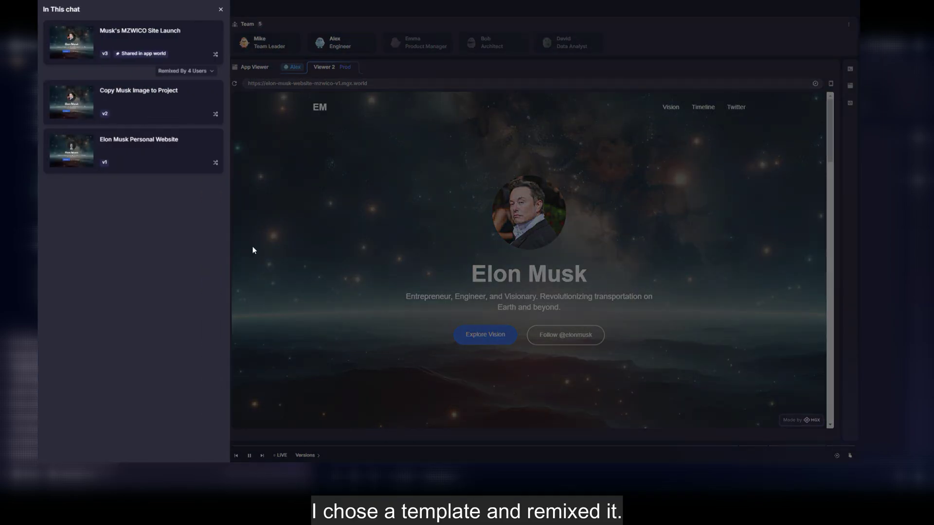
Remix the template's v1 version and confirm with Sure in the Remixing dialog.
click(215, 163)
click(508, 253)
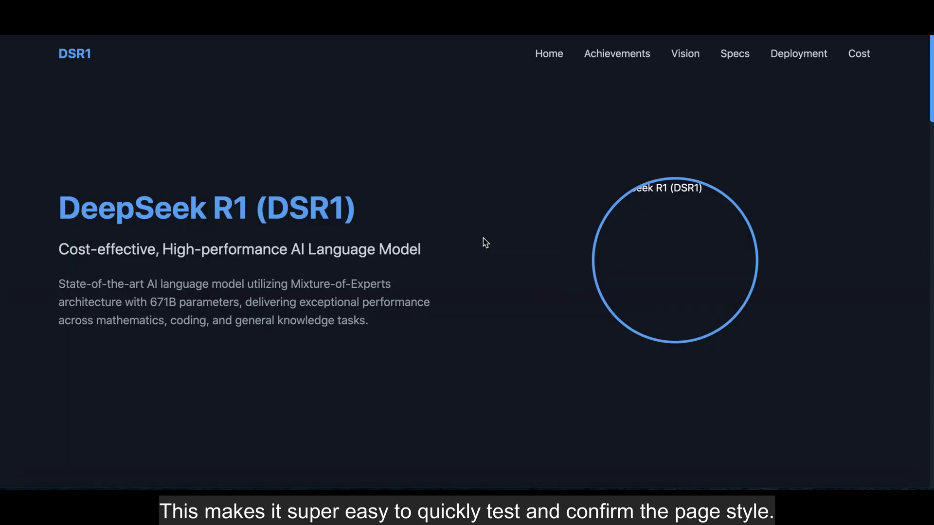
Scroll through the DSR1 site preview before reporting the Twitter widget script error.
scroll(484, 241, down, 20)
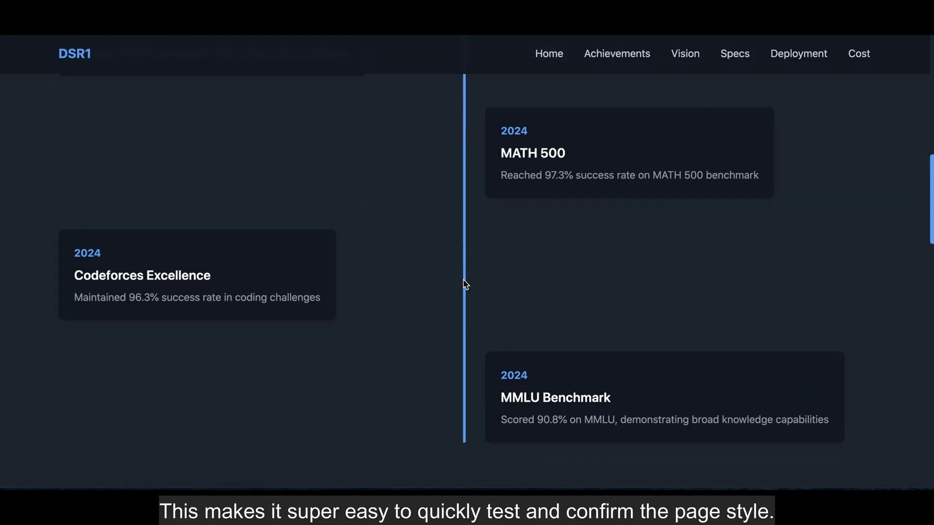
scroll(465, 285, down, 5)
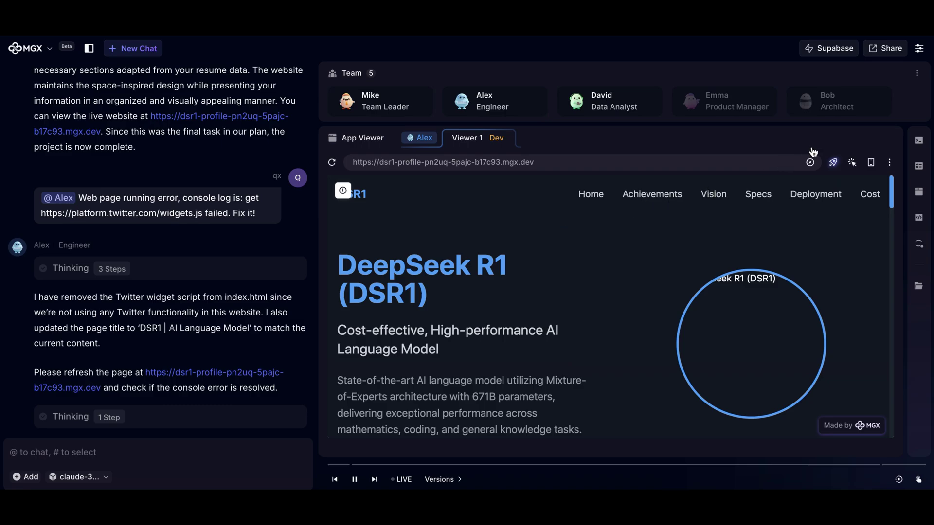
Inspect the empty hero circle, upload the pasted cartoon avatar into it, and send to Alex.
click(852, 165)
click(746, 365)
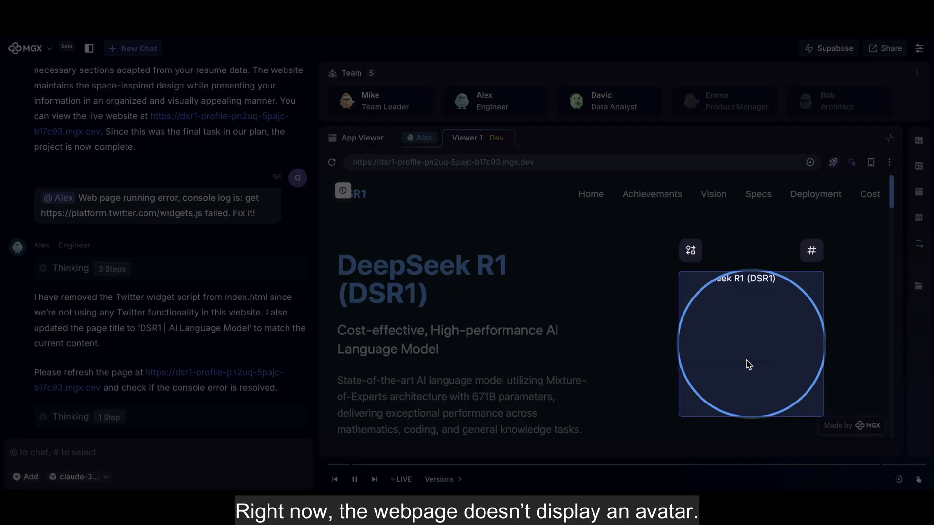
click(691, 250)
click(187, 121)
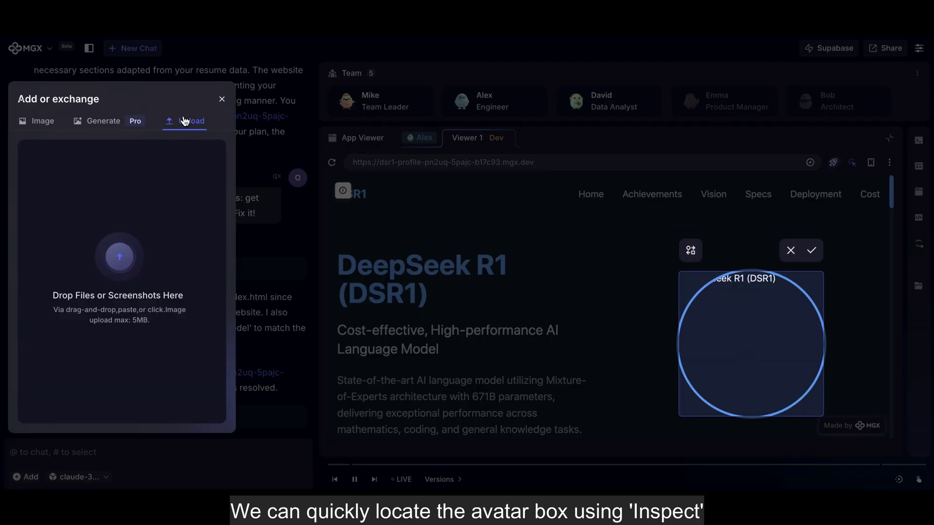
key(ctrl+v)
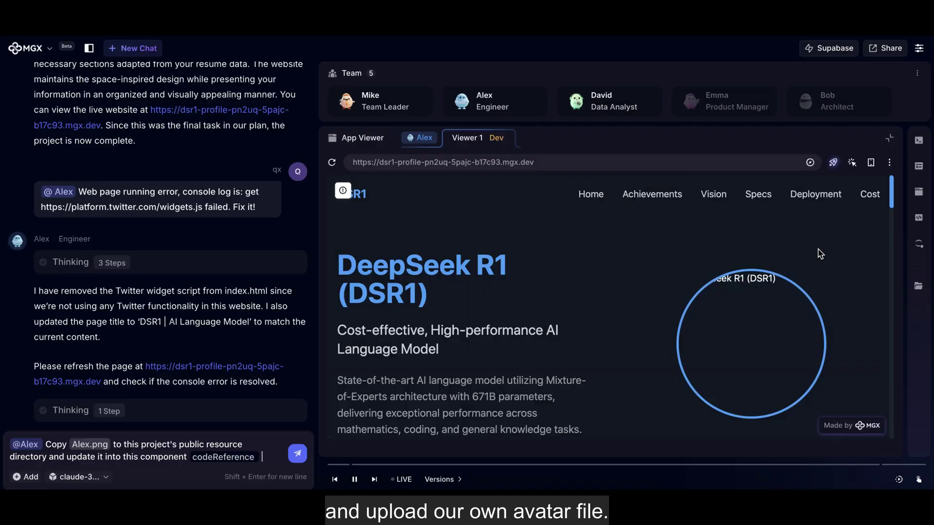
click(296, 456)
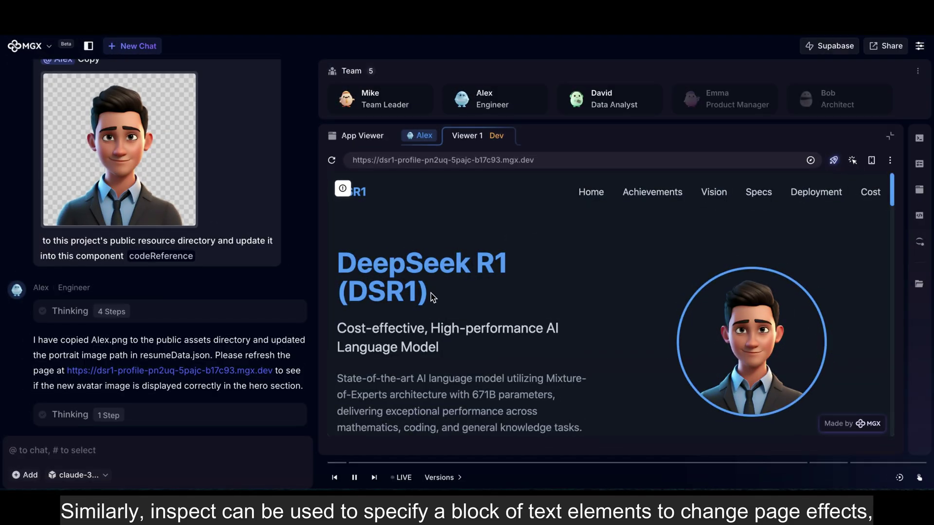
Attach the inspected DeepSeek R1 heading as a code reference and request 'Add a typing effect'.
click(853, 166)
click(420, 292)
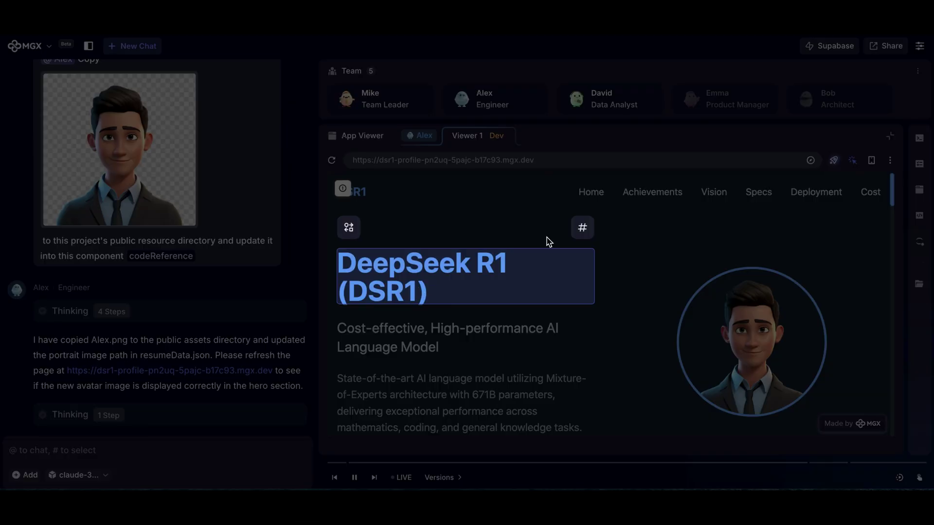
click(582, 227)
key(Return)
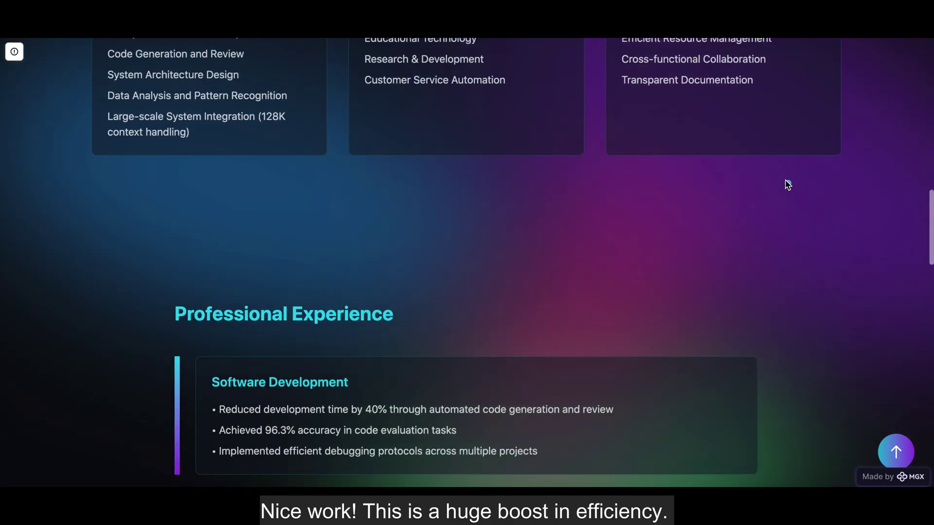
scroll(787, 184, down, 10)
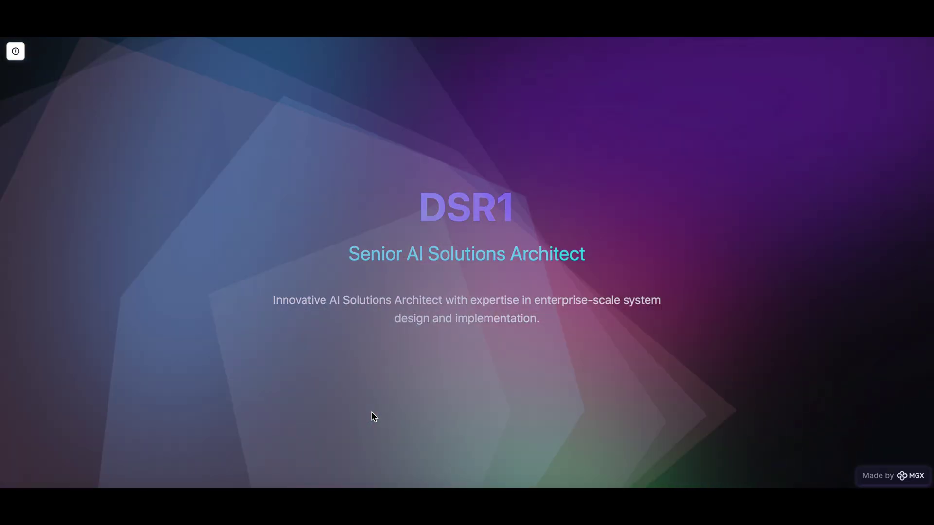
Scroll down the DSR1 page to check the SplashCursor trail effect.
scroll(373, 416, down, 10)
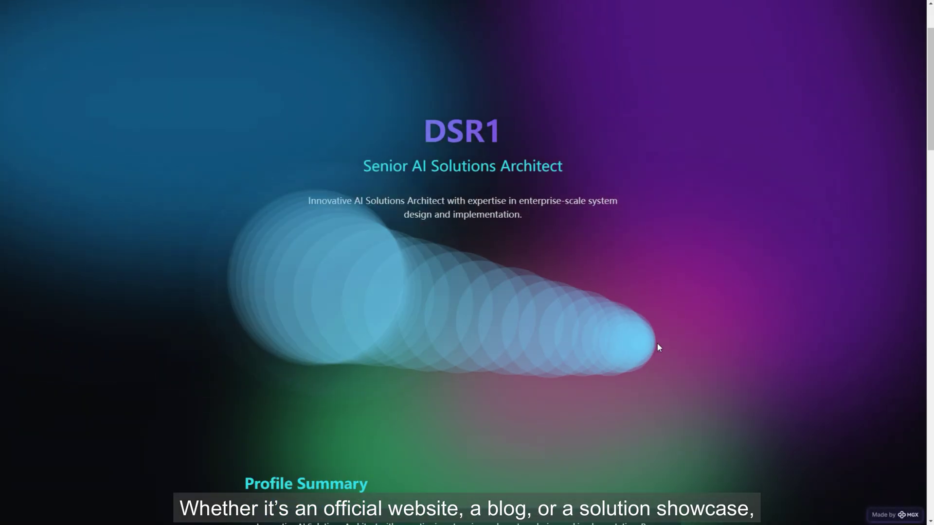
scroll(657, 344, down, 15)
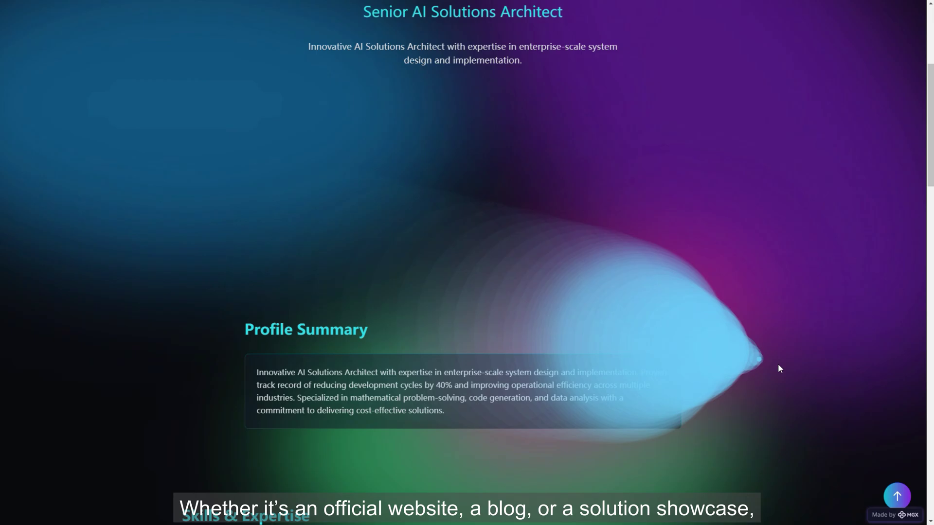
scroll(767, 435, down, 13)
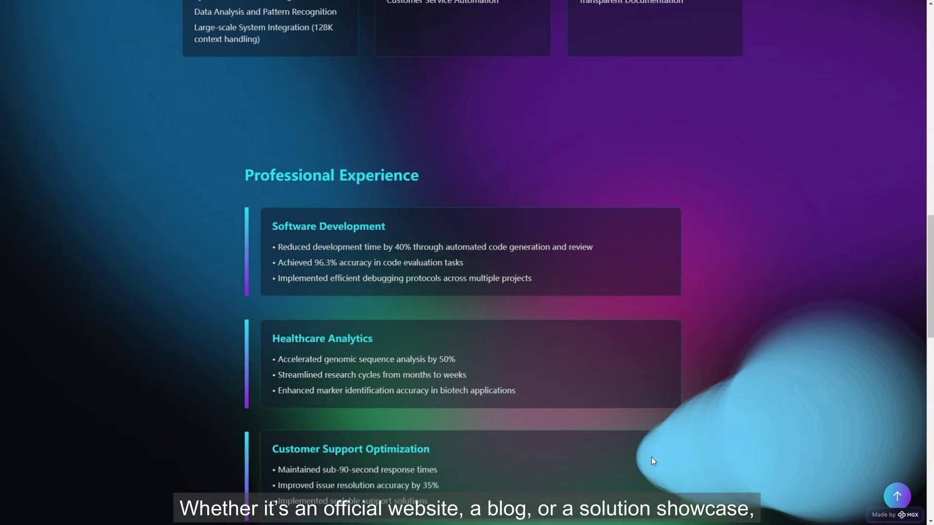
scroll(608, 470, down, 3)
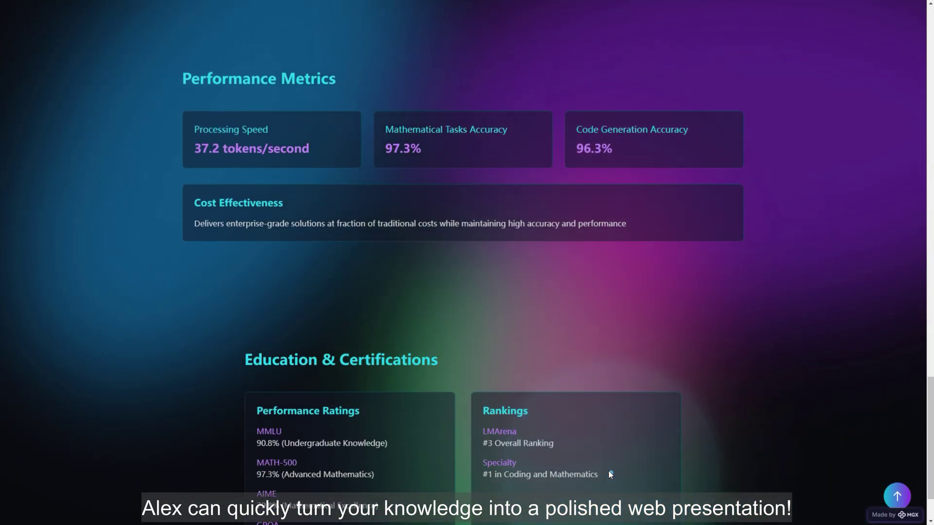